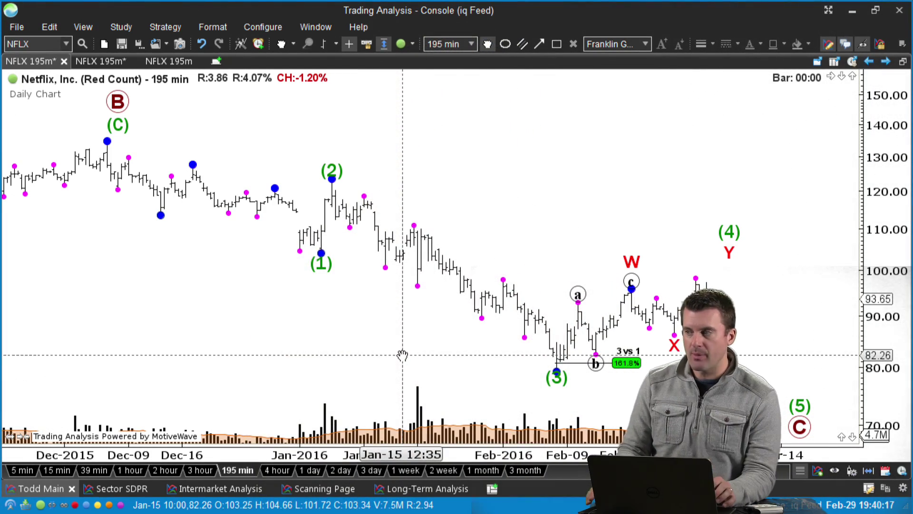
# - Draw a horizontal line at 104.74 from the wave (1) low out past the (4) label
pyautogui.moveTo(522, 193); pyautogui.dragTo(459, 177)
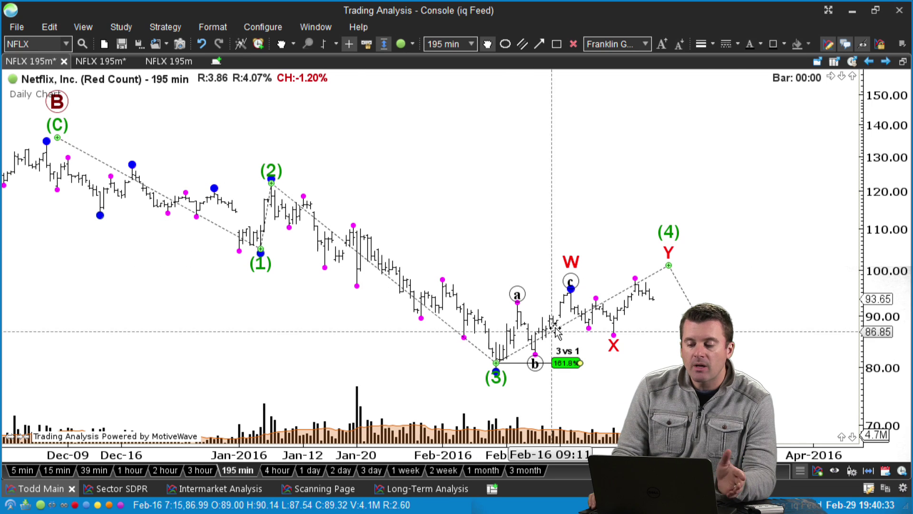
pyautogui.click(632, 227)
pyautogui.moveTo(632, 227); pyautogui.dragTo(544, 206)
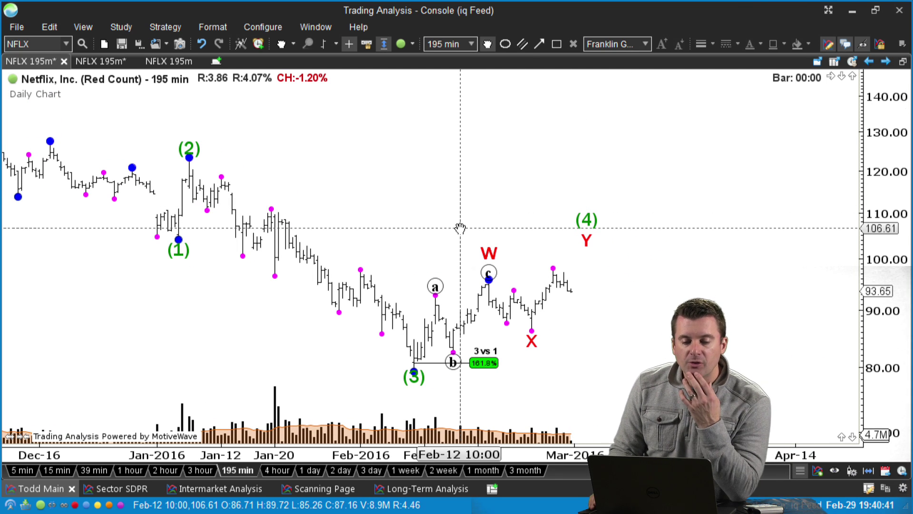
pyautogui.moveTo(463, 226); pyautogui.dragTo(470, 224)
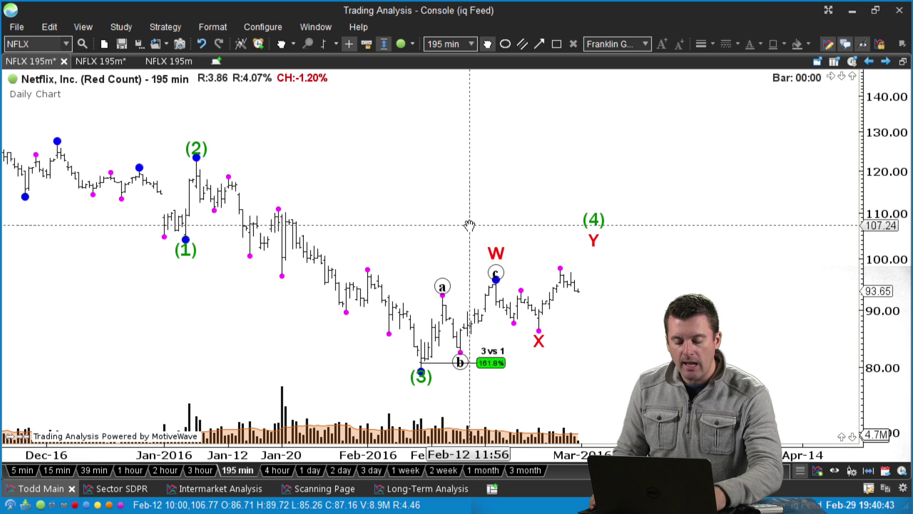
pyautogui.moveTo(5, 119)
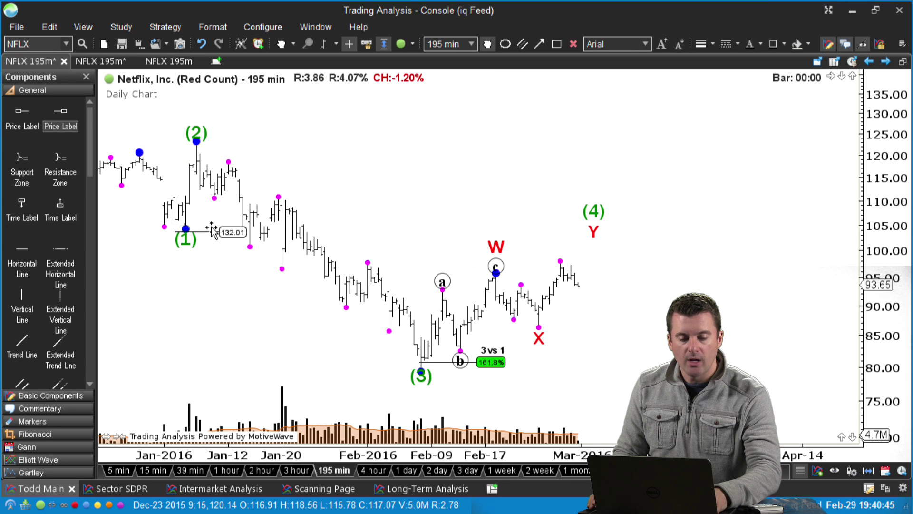
pyautogui.moveTo(218, 229)
pyautogui.mouseDown()
pyautogui.moveTo(257, 224)
pyautogui.moveTo(564, 267)
pyautogui.moveTo(698, 269)
pyautogui.mouseUp()
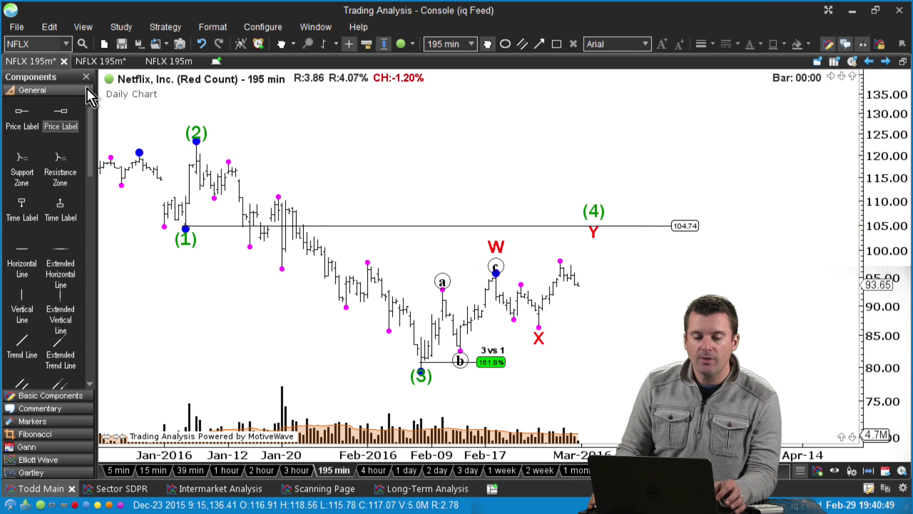
pyautogui.click(89, 74)
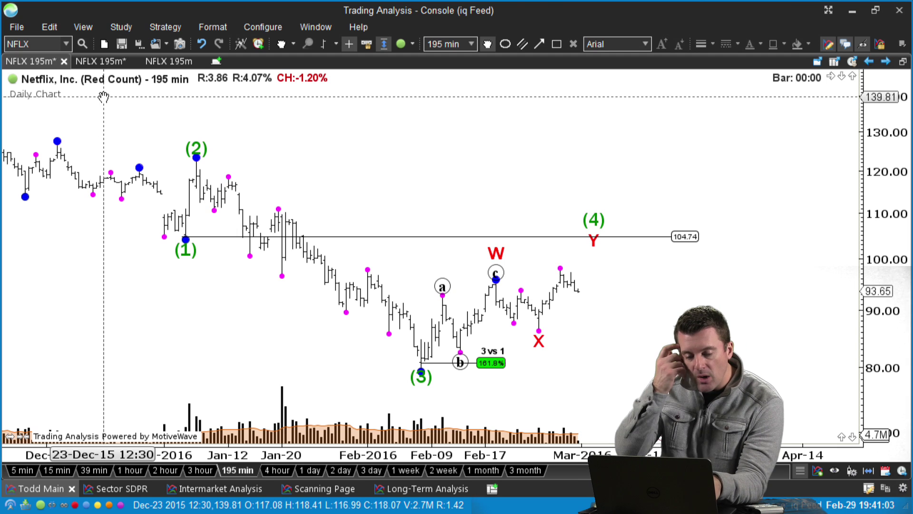
pyautogui.hscroll(2, 235, 137)
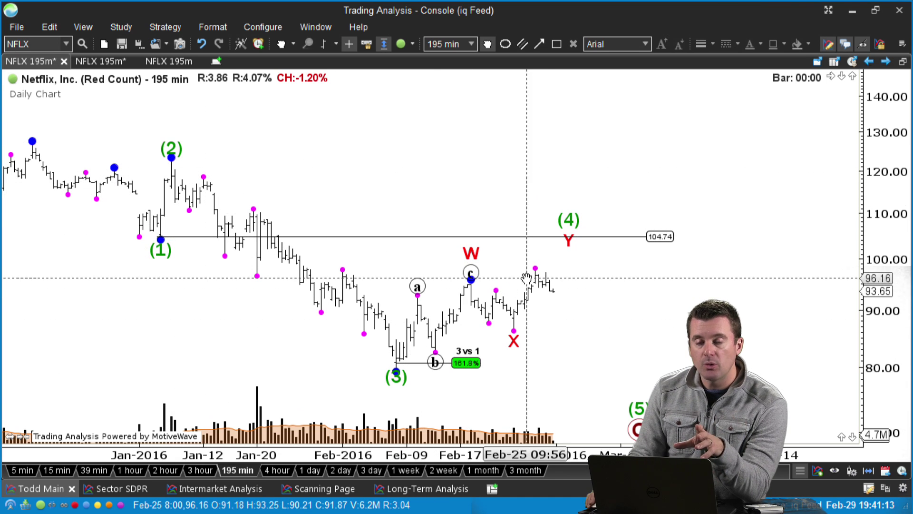
pyautogui.click(570, 217)
# - Add wave 4 vs 2 Ratio Analysis targets to wave (4)
pyautogui.rightClick(570, 215)
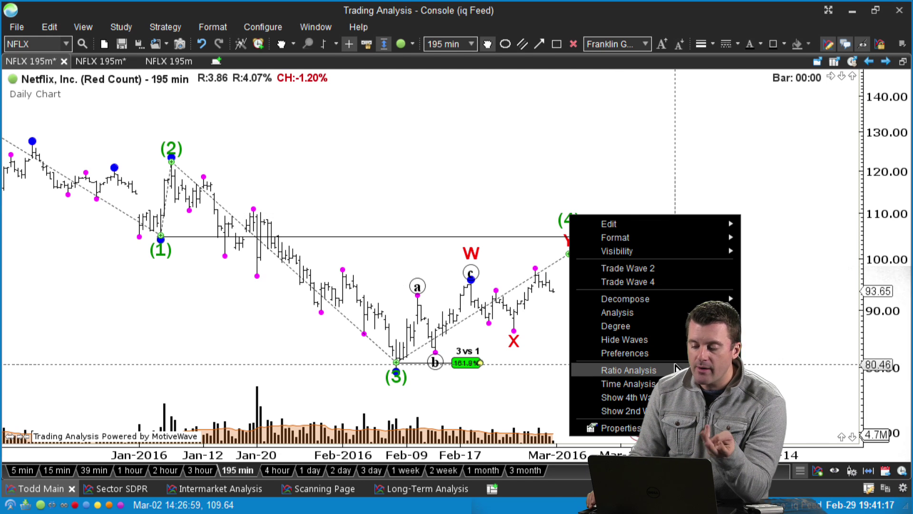
pyautogui.moveTo(632, 370)
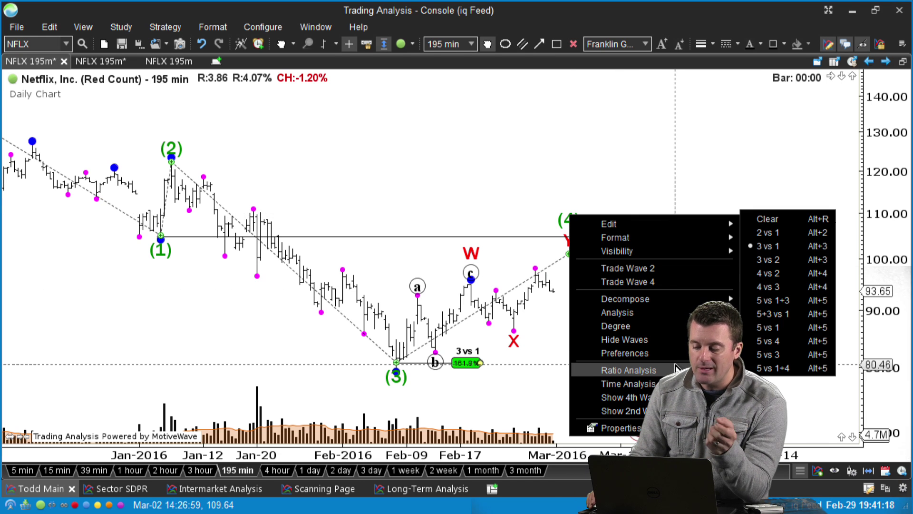
pyautogui.click(766, 274)
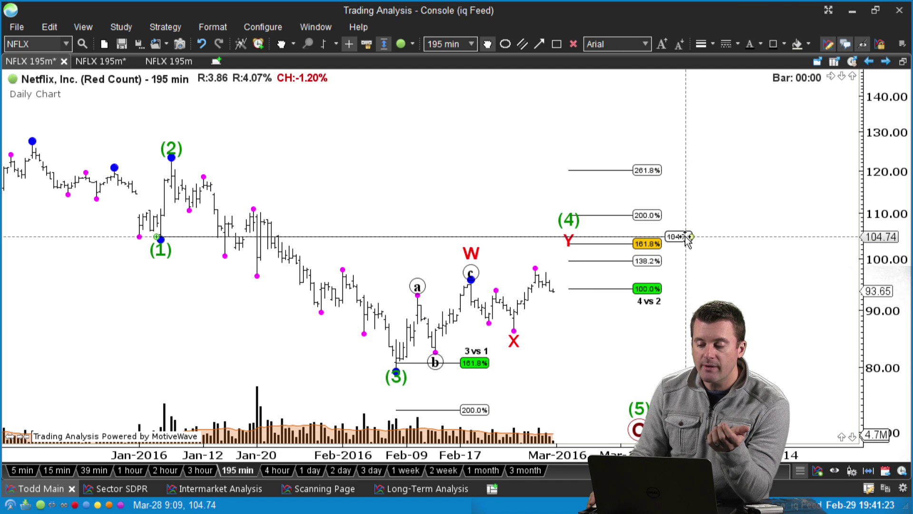
# - Label the 104.74 horizontal line as W.C. Invalid
pyautogui.rightClick(689, 237)
pyautogui.moveTo(801, 345)
pyautogui.click(859, 288)
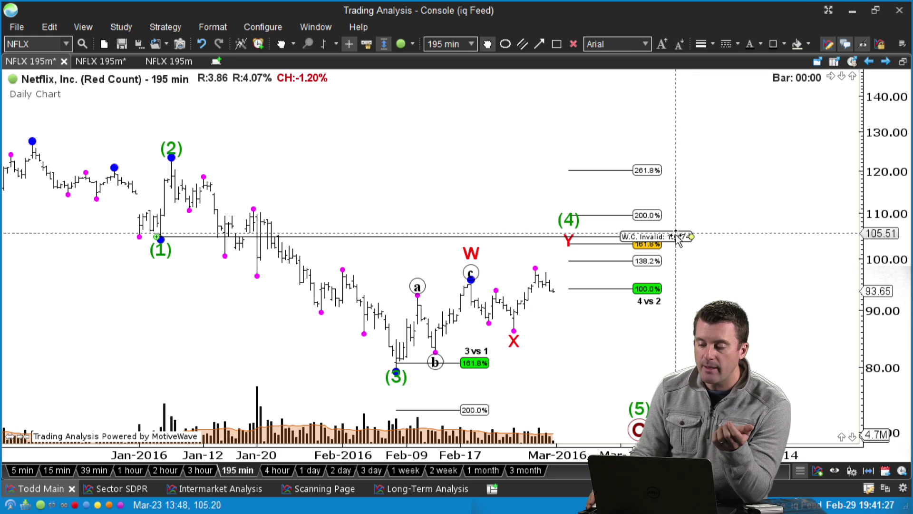
# - Remove the 200% level, keeping 100%, 127.2% and 161.8%, and show the 4 vs 2 caption
pyautogui.click(643, 214)
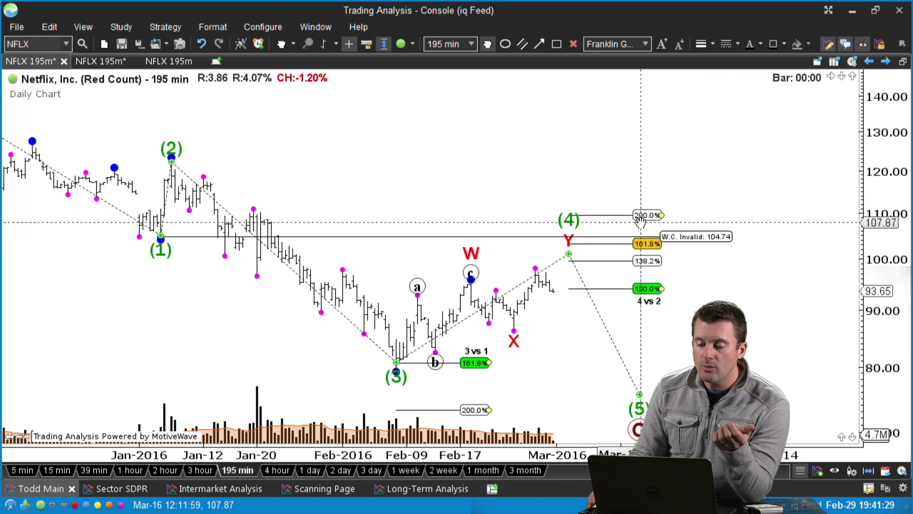
pyautogui.rightClick(642, 218)
pyautogui.click(696, 227)
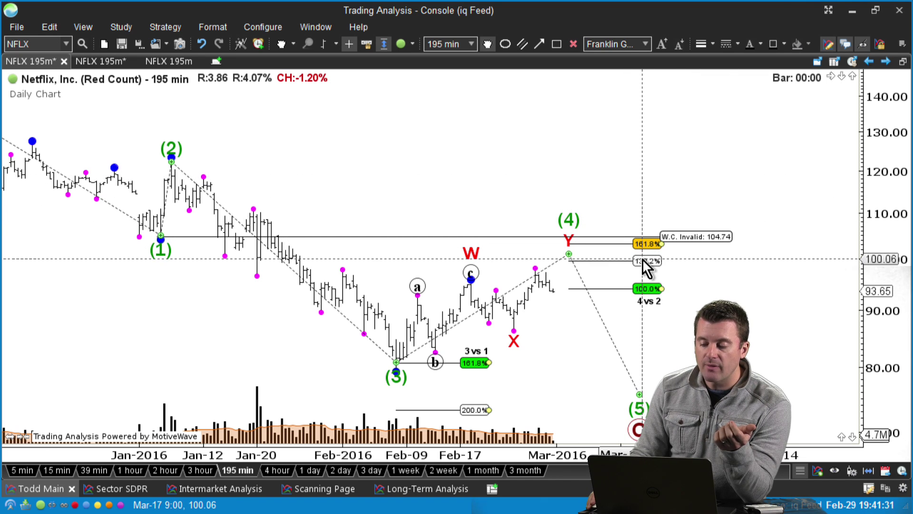
pyautogui.rightClick(643, 260)
pyautogui.click(681, 281)
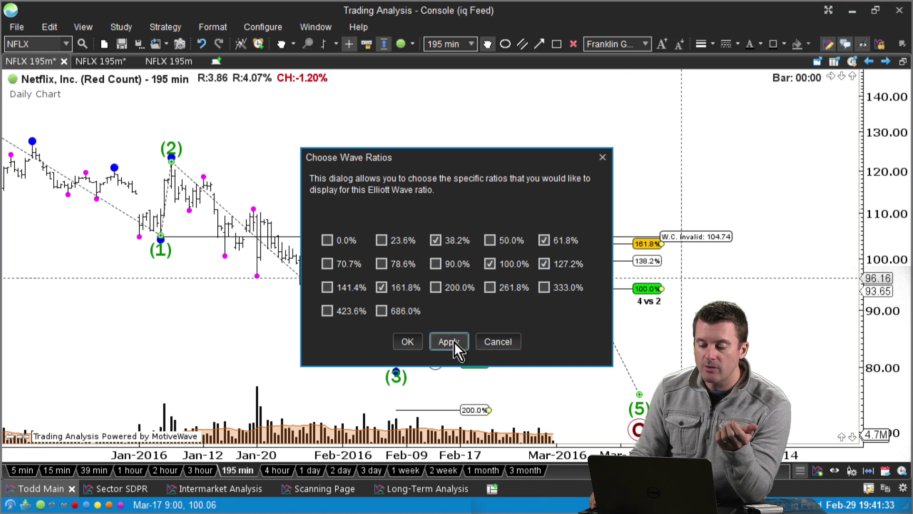
pyautogui.click(449, 342)
pyautogui.click(408, 341)
pyautogui.rightClick(639, 289)
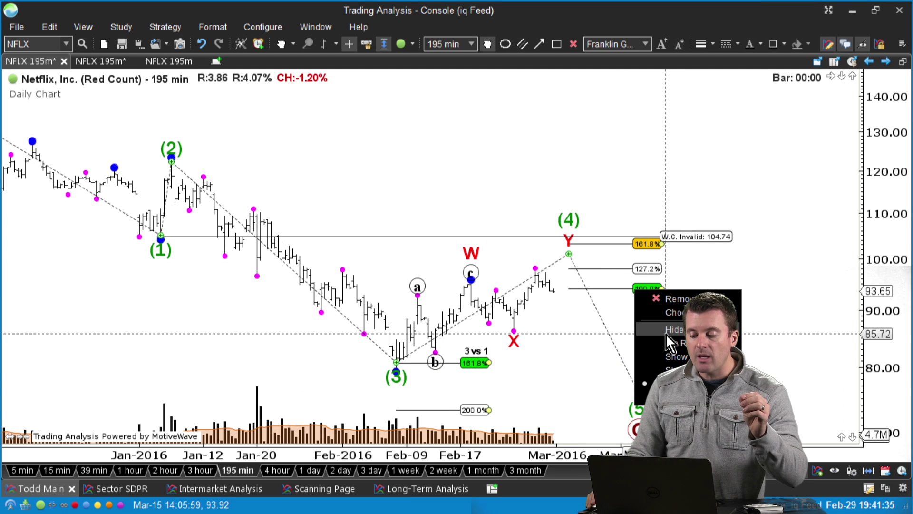
pyautogui.click(667, 337)
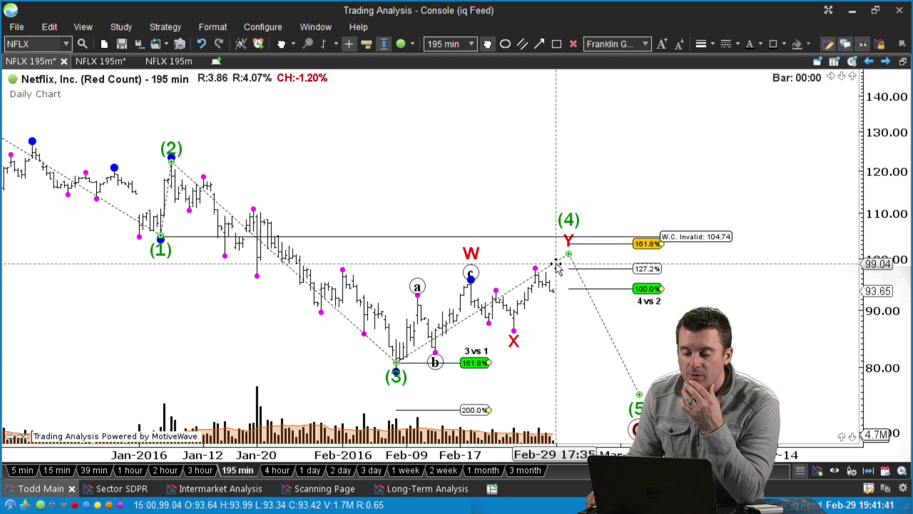
pyautogui.rightClick(558, 266)
# - Add 4 vs 3 ratio levels 38.2%, 50% and 61.8%, moving their labels toward (4)
pyautogui.moveTo(619, 419)
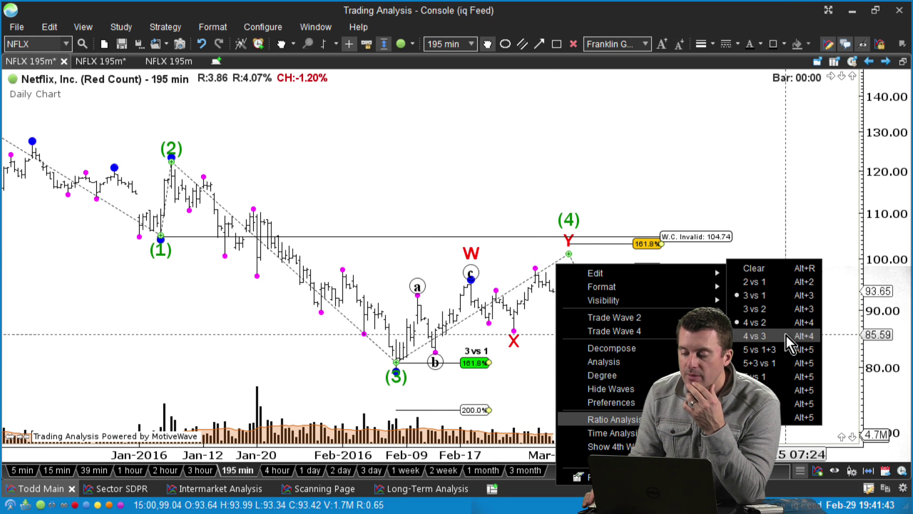
pyautogui.click(781, 338)
pyautogui.moveTo(661, 203); pyautogui.dragTo(629, 215)
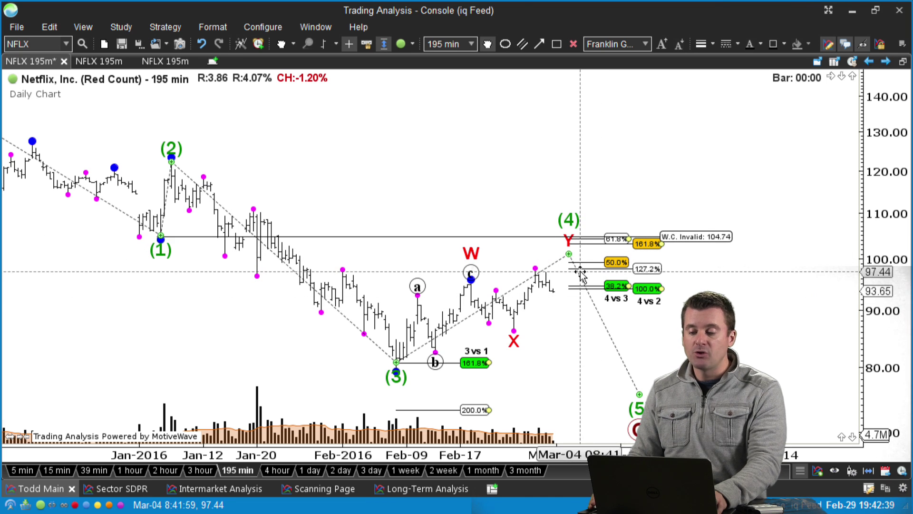
# - Circle the wave (4) target cluster with an ellipse, then bring thinkorswim forward
pyautogui.click(505, 44)
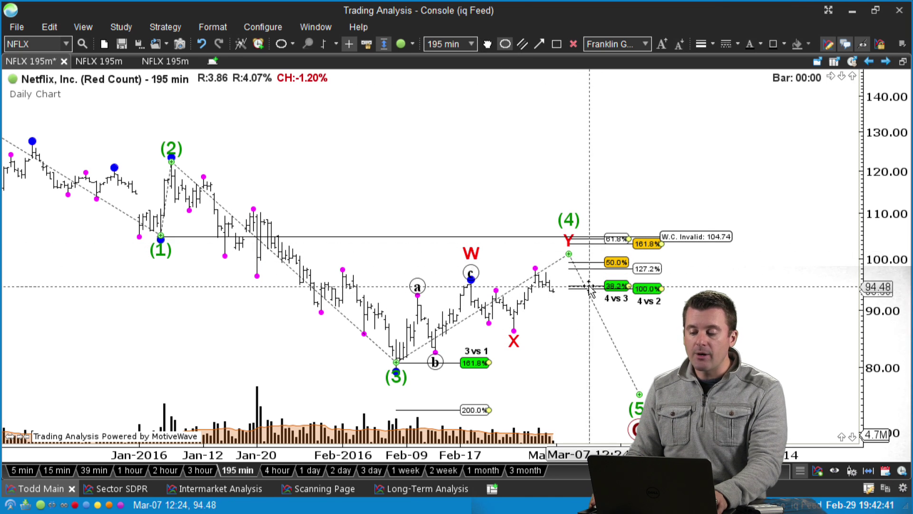
pyautogui.moveTo(548, 249); pyautogui.dragTo(668, 337)
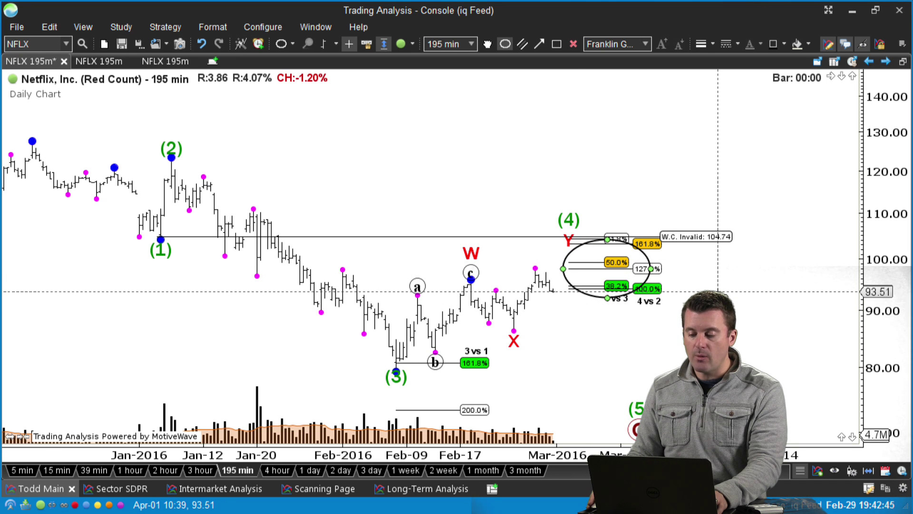
pyautogui.hotkey('alt', 'Tab')
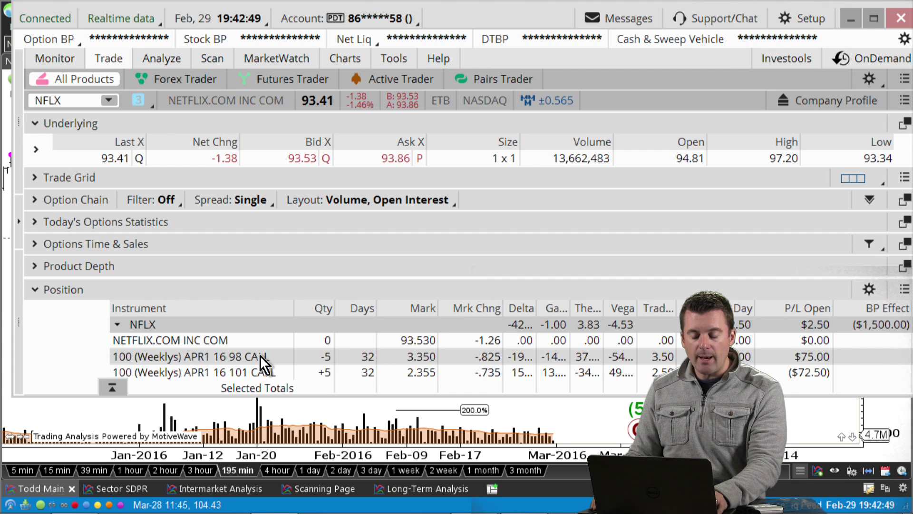
# - View the trades of both NFLX 98/101 call positions, then minimize thinkorswim
pyautogui.moveTo(261, 355); pyautogui.dragTo(261, 374)
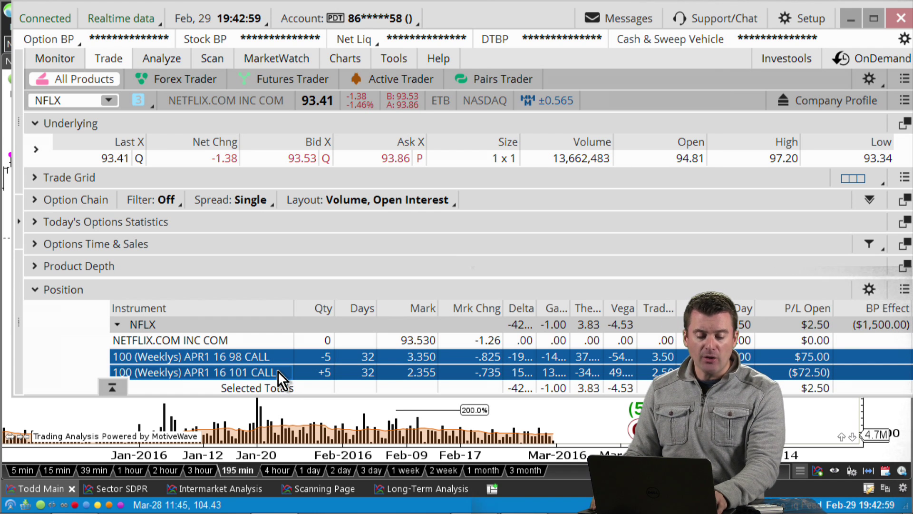
pyautogui.rightClick(278, 371)
pyautogui.click(332, 433)
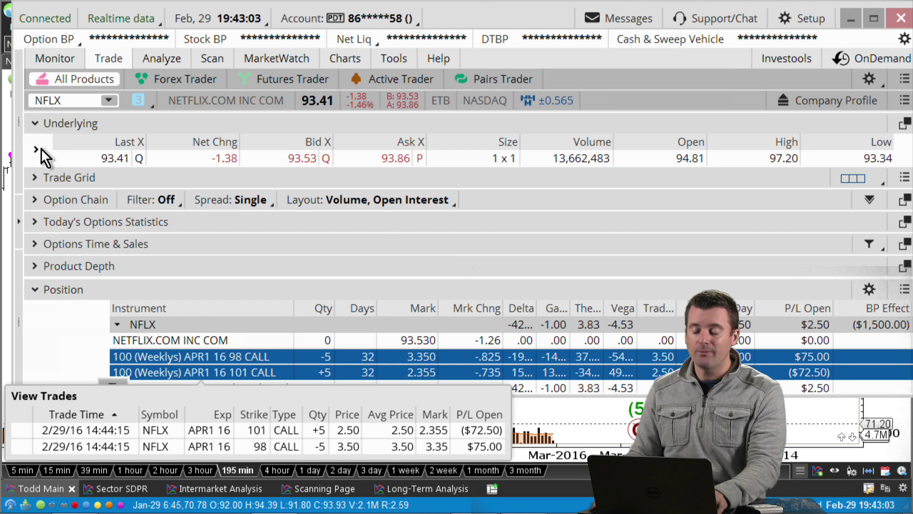
pyautogui.click(850, 17)
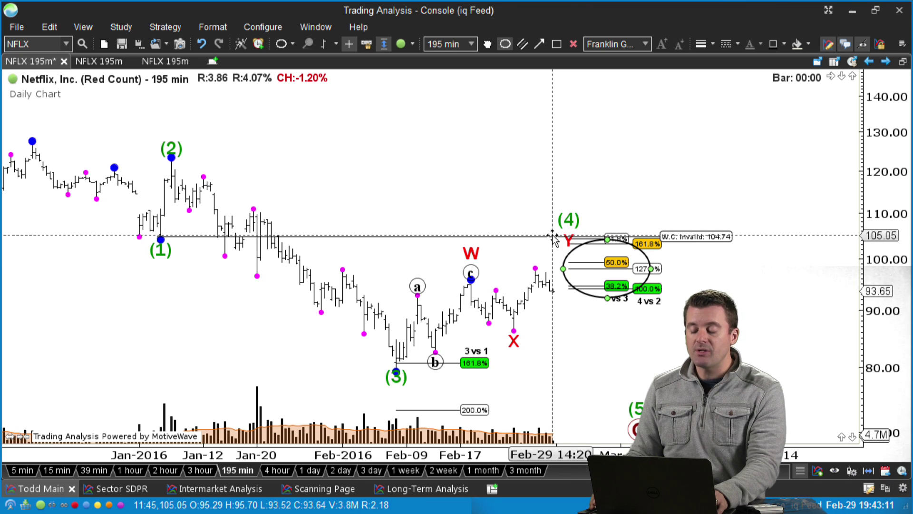
# - Show the NFLX option chain with the APR1 16 weekly expiration expanded and Position collapsed
pyautogui.hotkey('alt', 'Tab')
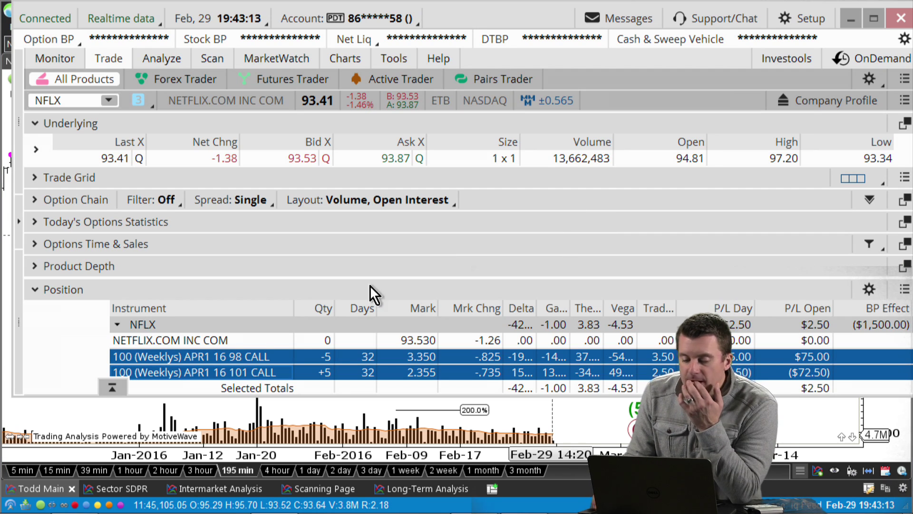
pyautogui.click(33, 200)
pyautogui.click(31, 293)
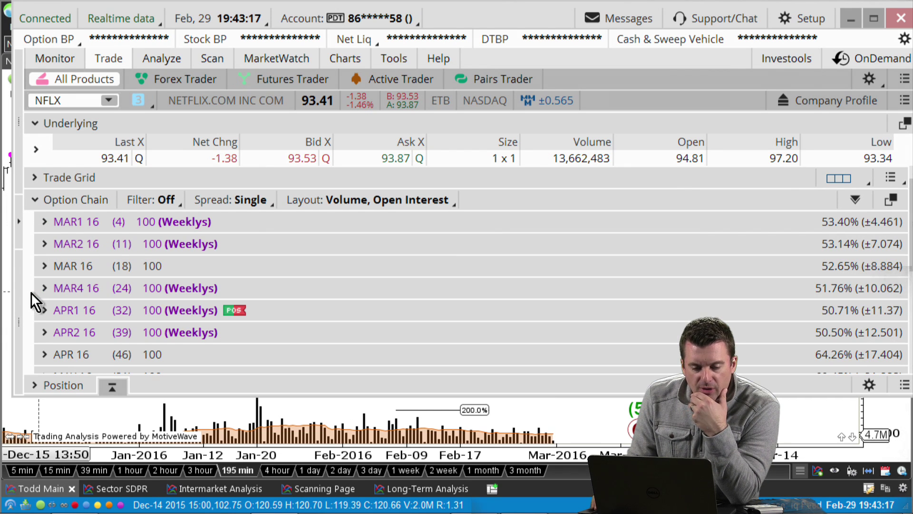
pyautogui.click(39, 310)
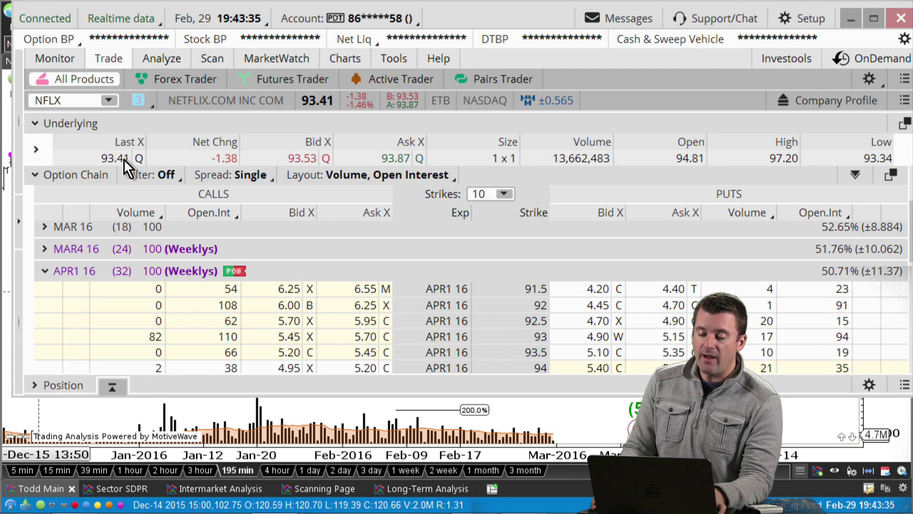
pyautogui.hotkey('alt', 'Tab')
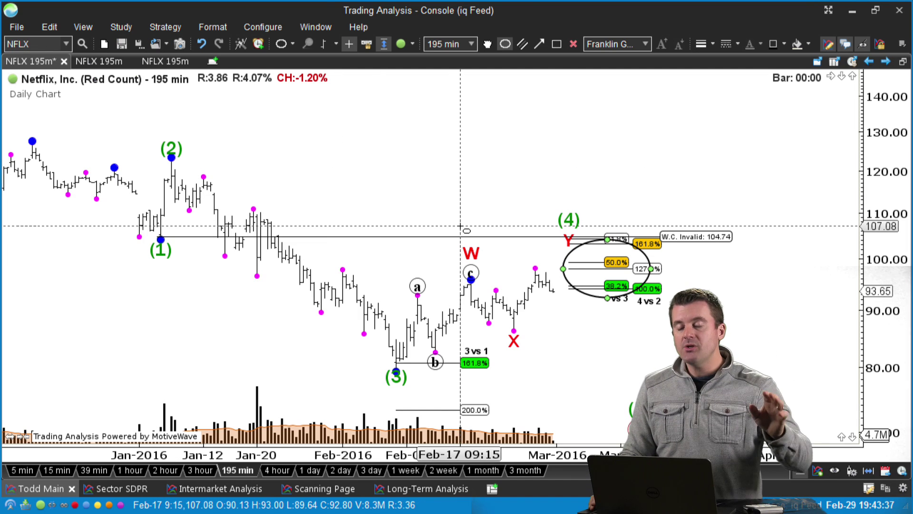